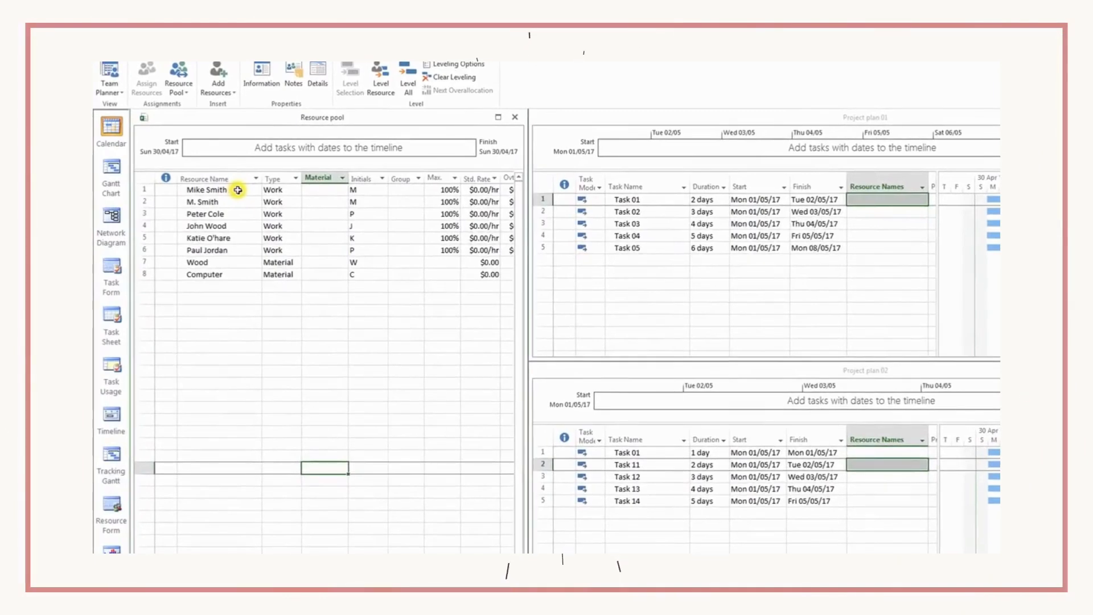
# - Review the resource names in the Resource pool, comparing the entries in rows 1 and 2
pyautogui.moveTo(237, 189); pyautogui.dragTo(251, 283)
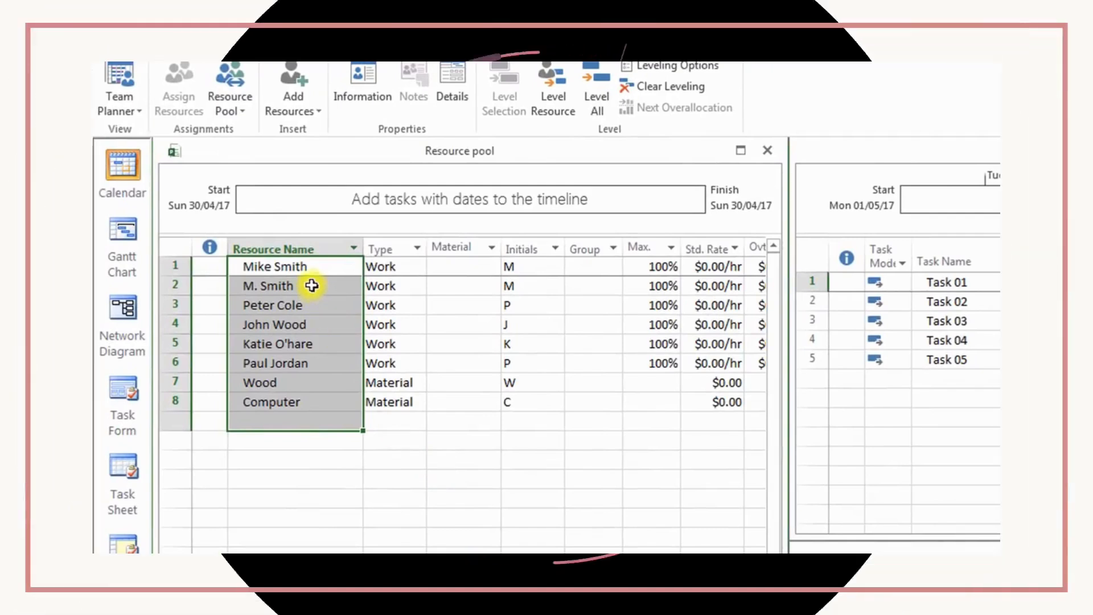
pyautogui.click(313, 285)
pyautogui.click(313, 268)
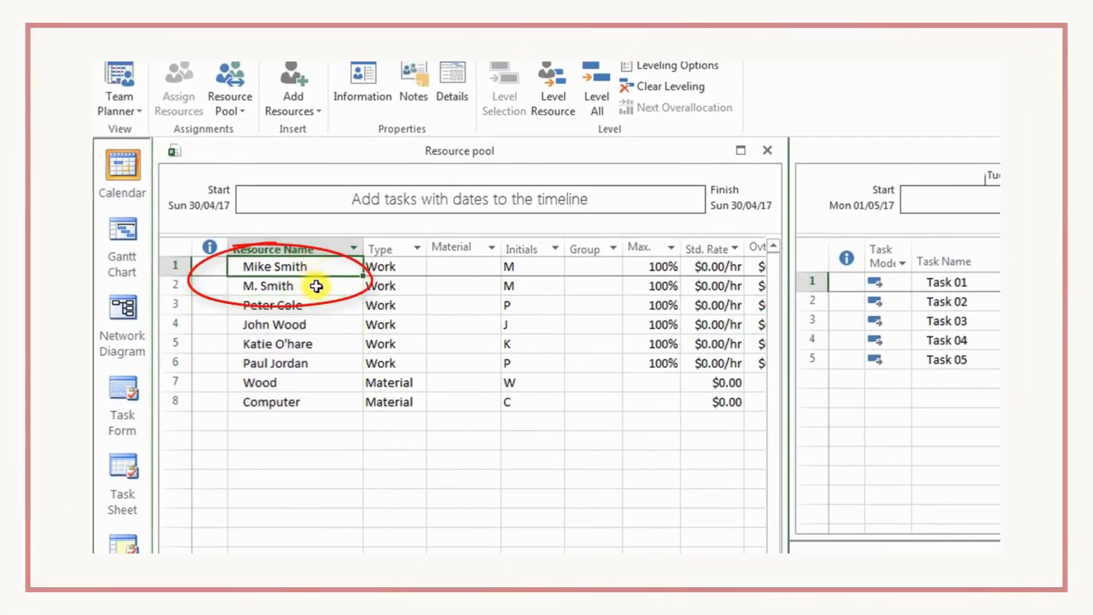
pyautogui.click(317, 286)
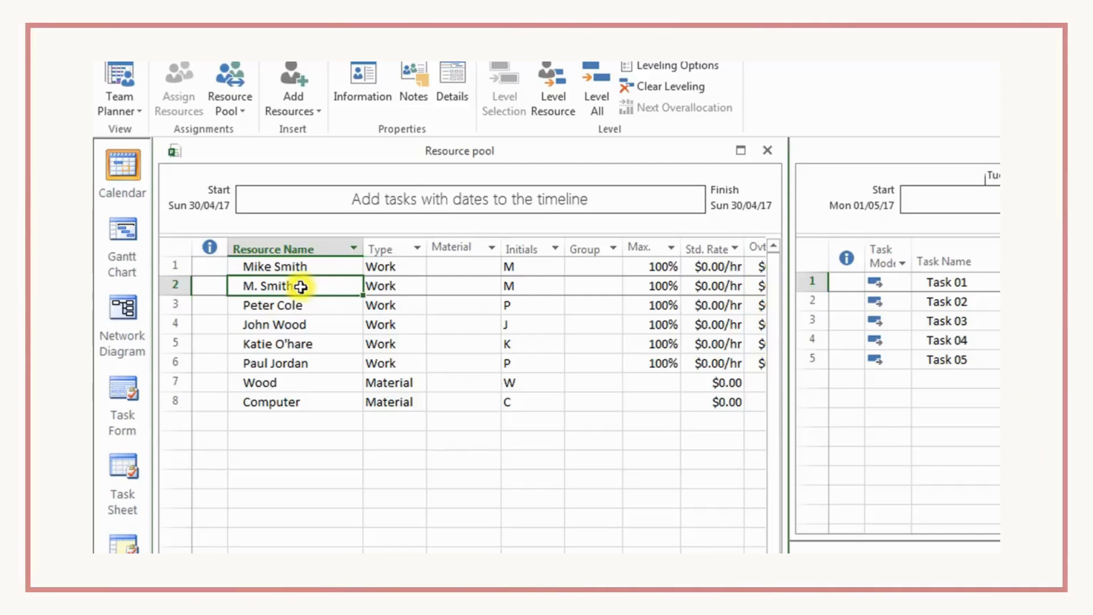
pyautogui.click(324, 272)
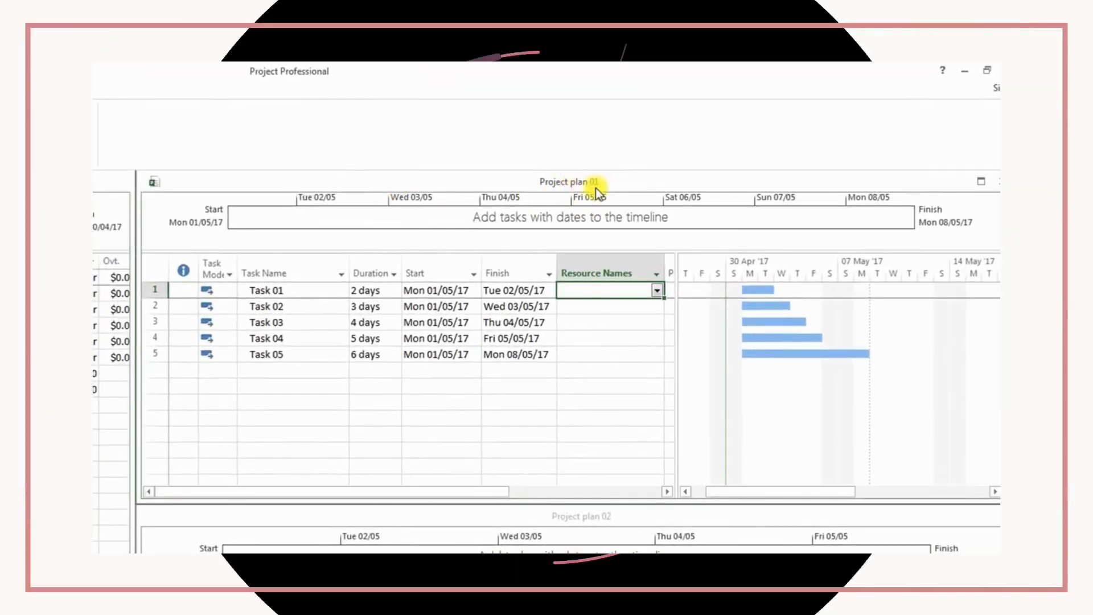
# - Share the Resource pool's resources with Project plan 01, with the pool taking precedence on conflicts
pyautogui.click(323, 327)
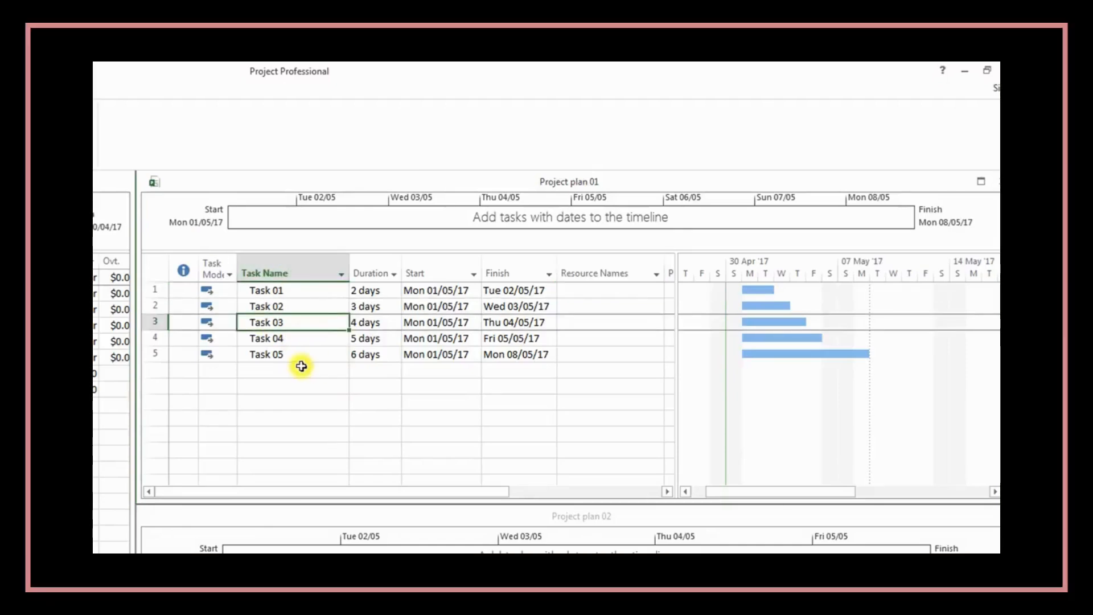
pyautogui.click(287, 290)
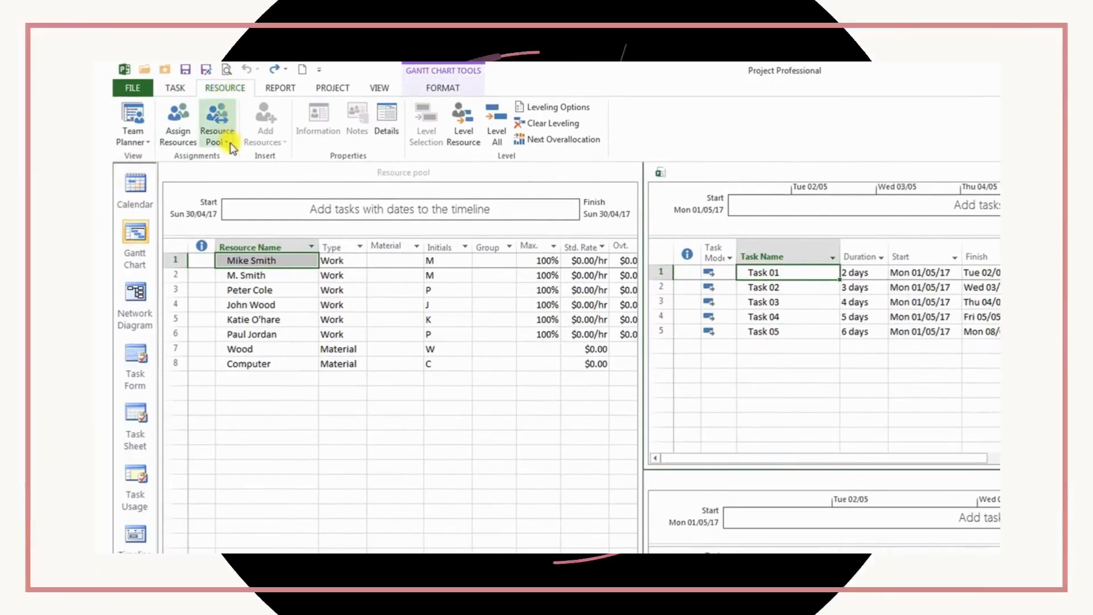
pyautogui.click(229, 145)
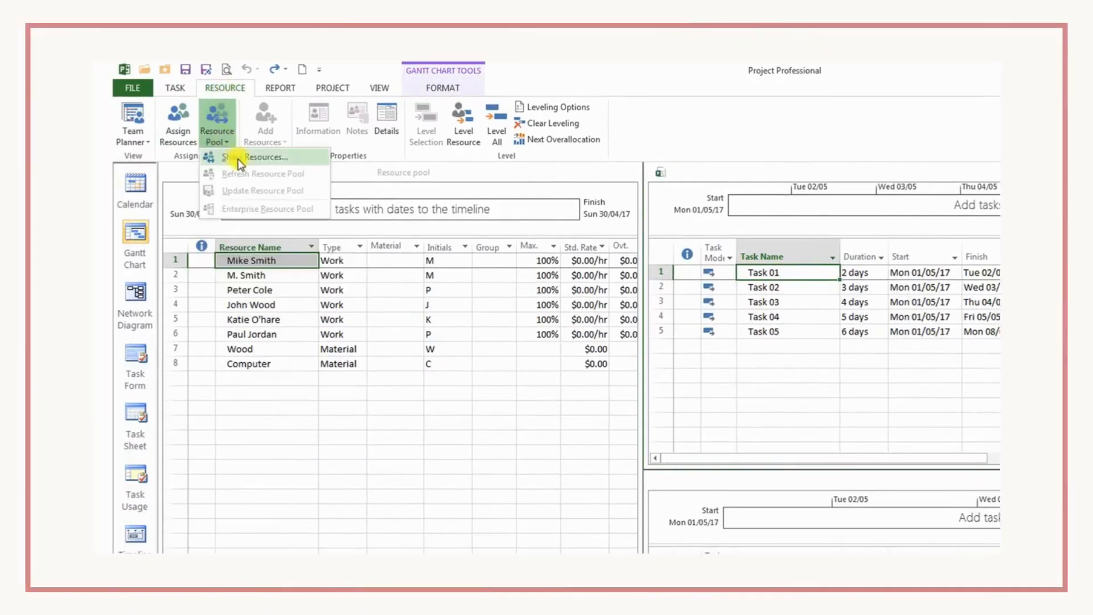
pyautogui.click(238, 159)
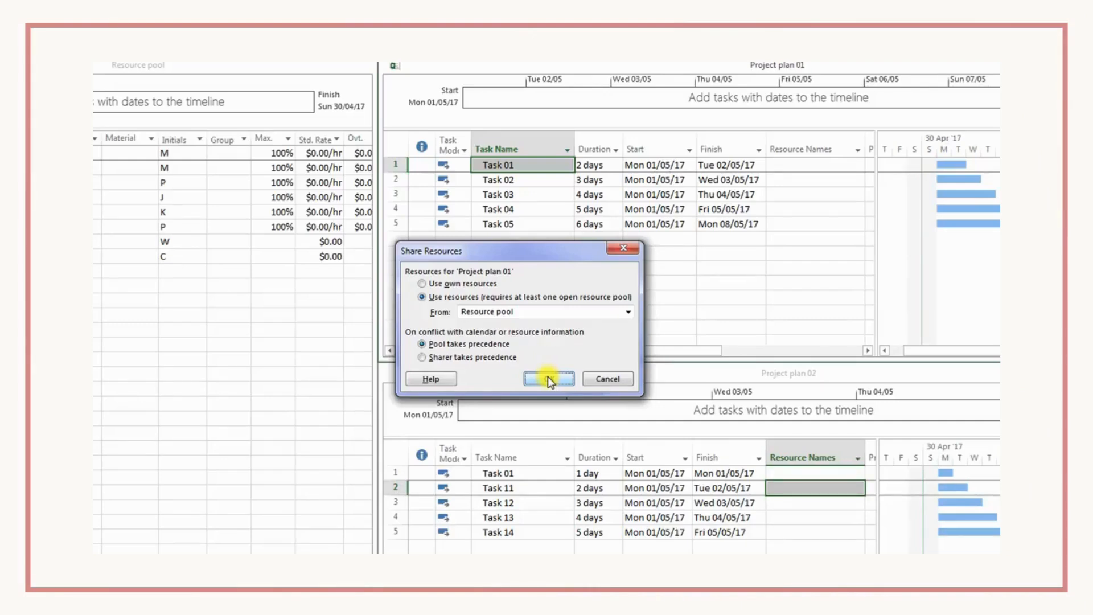
pyautogui.click(548, 378)
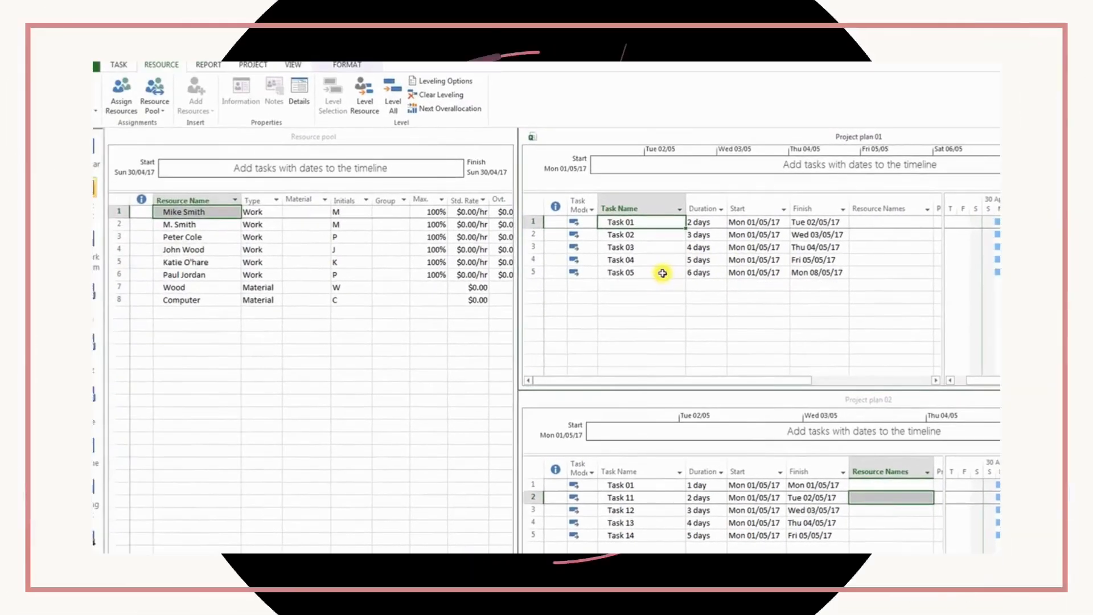
# - Check which resources are available for Task 01 in Project plan 01
pyautogui.click(663, 273)
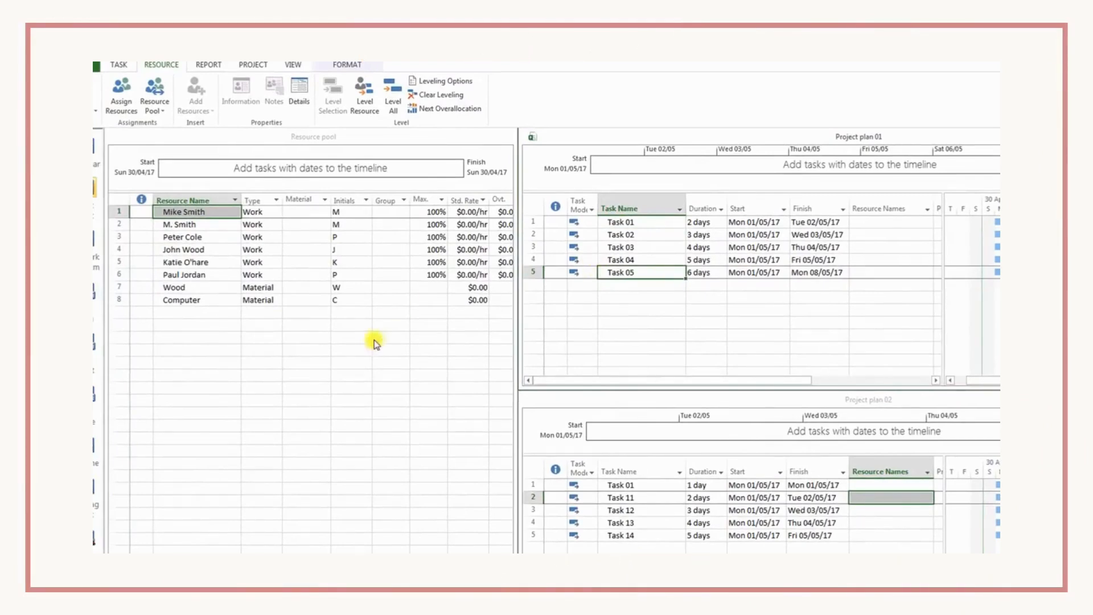
pyautogui.click(874, 222)
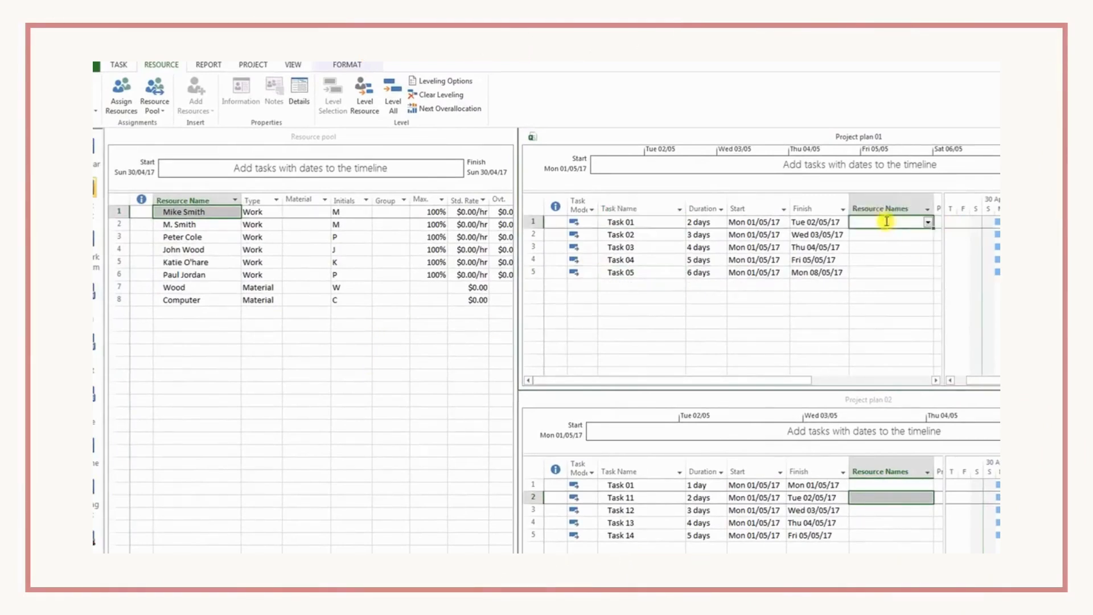
pyautogui.click(929, 223)
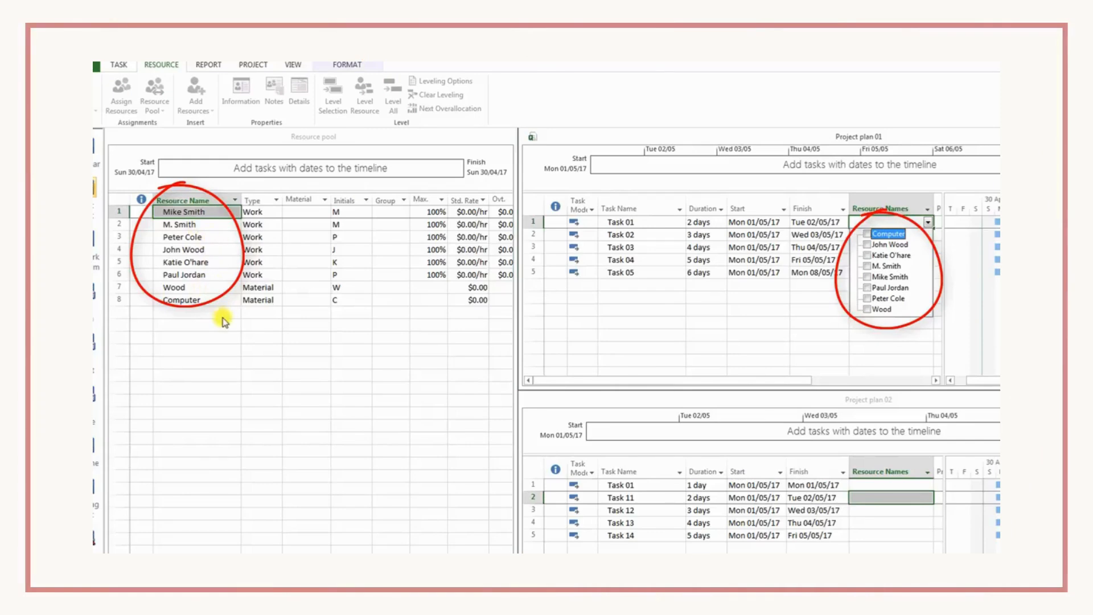
# - Share the Resource pool's resources with Project plan 02, with the pool taking precedence on conflicts
pyautogui.click(894, 498)
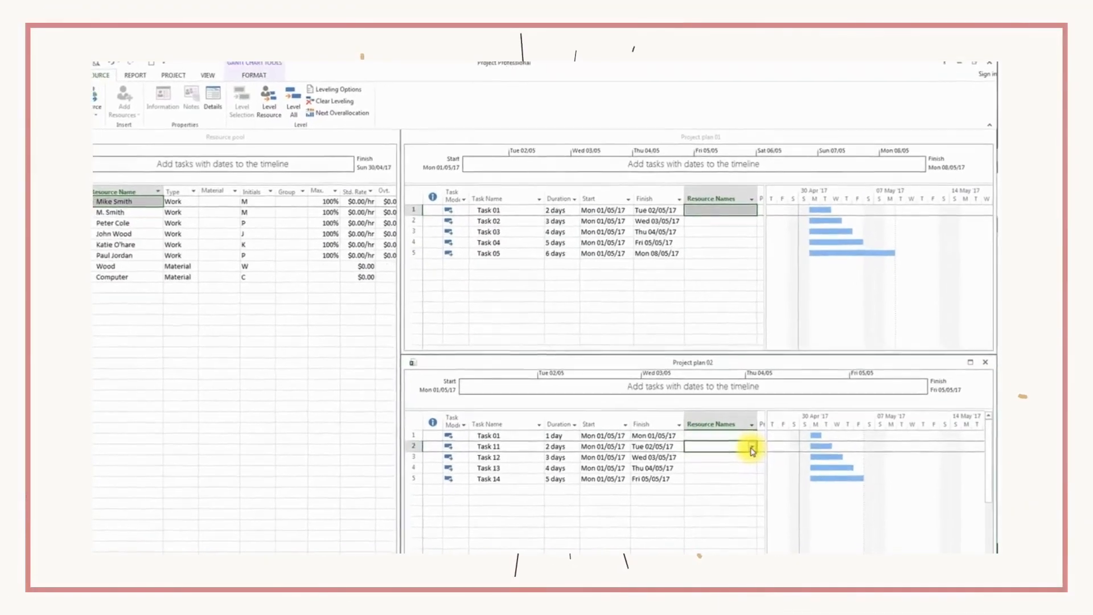
pyautogui.click(752, 449)
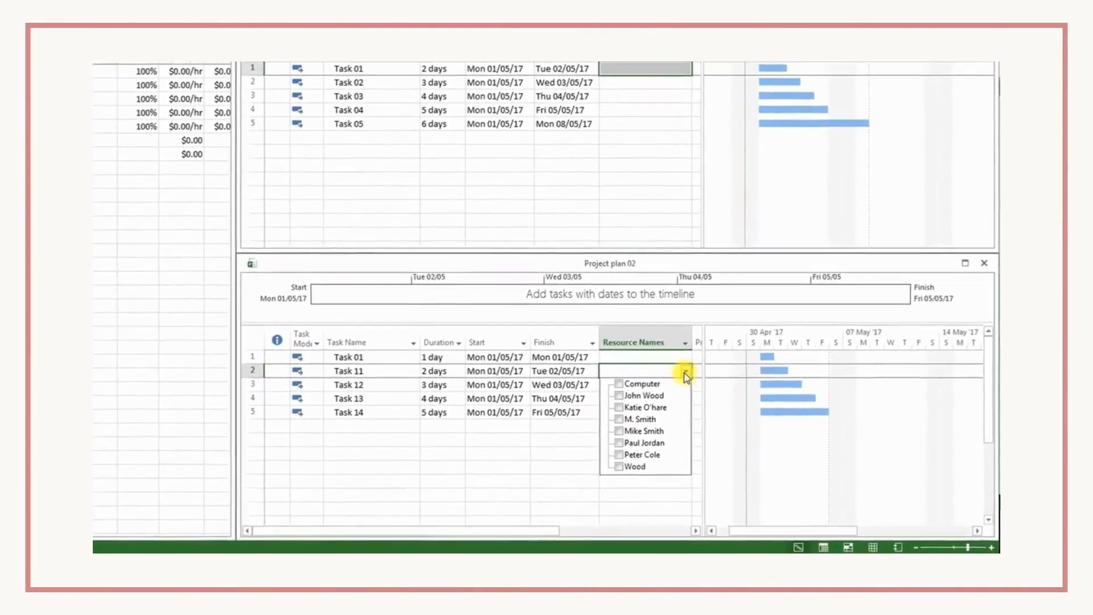
pyautogui.click(480, 316)
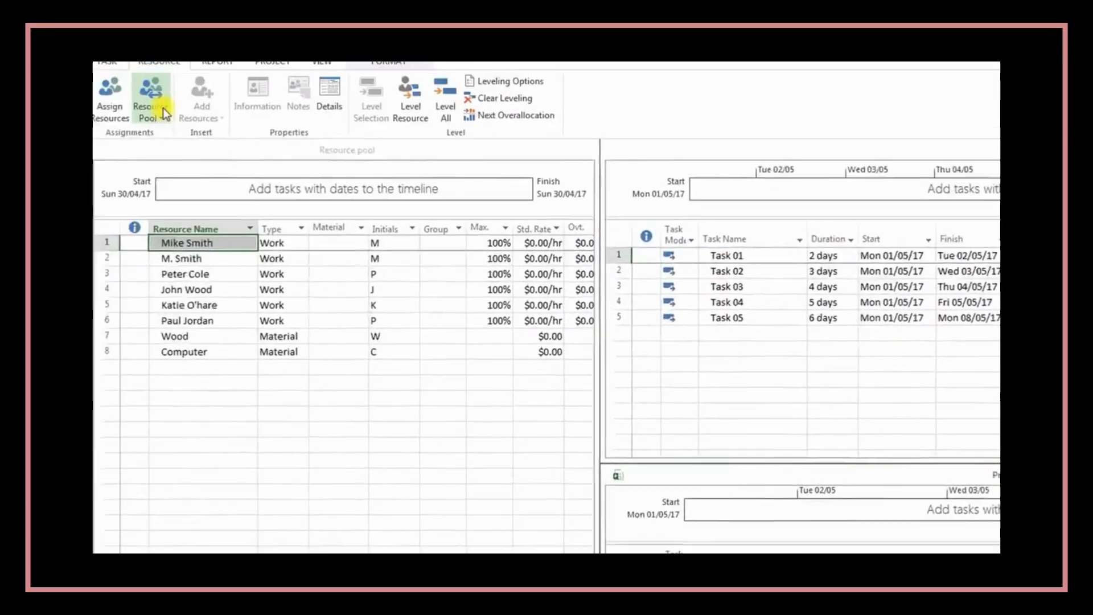
pyautogui.click(163, 107)
pyautogui.click(262, 185)
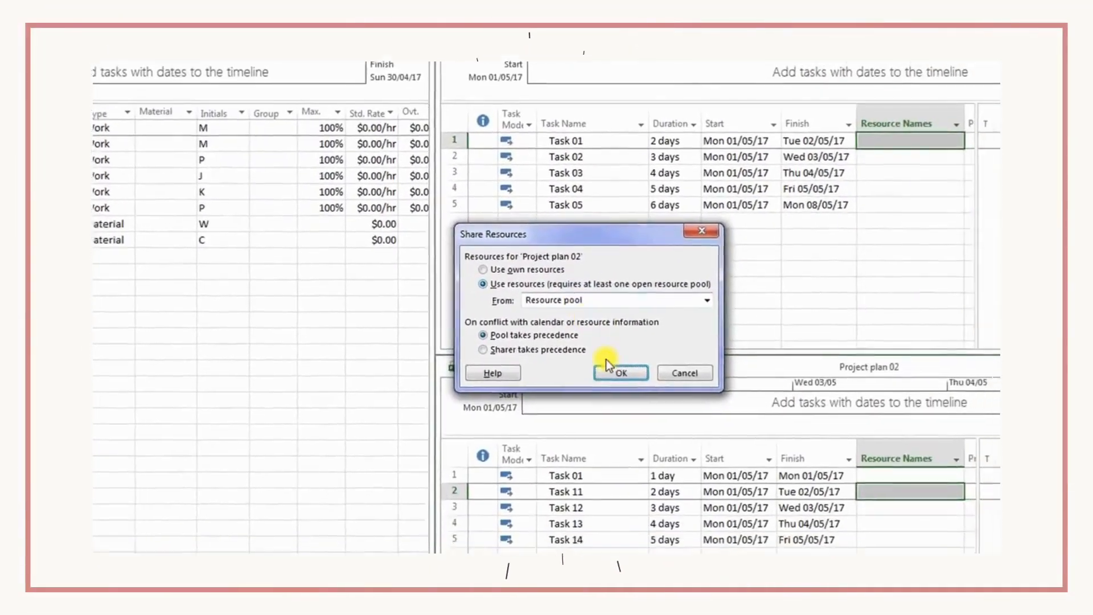
pyautogui.click(598, 364)
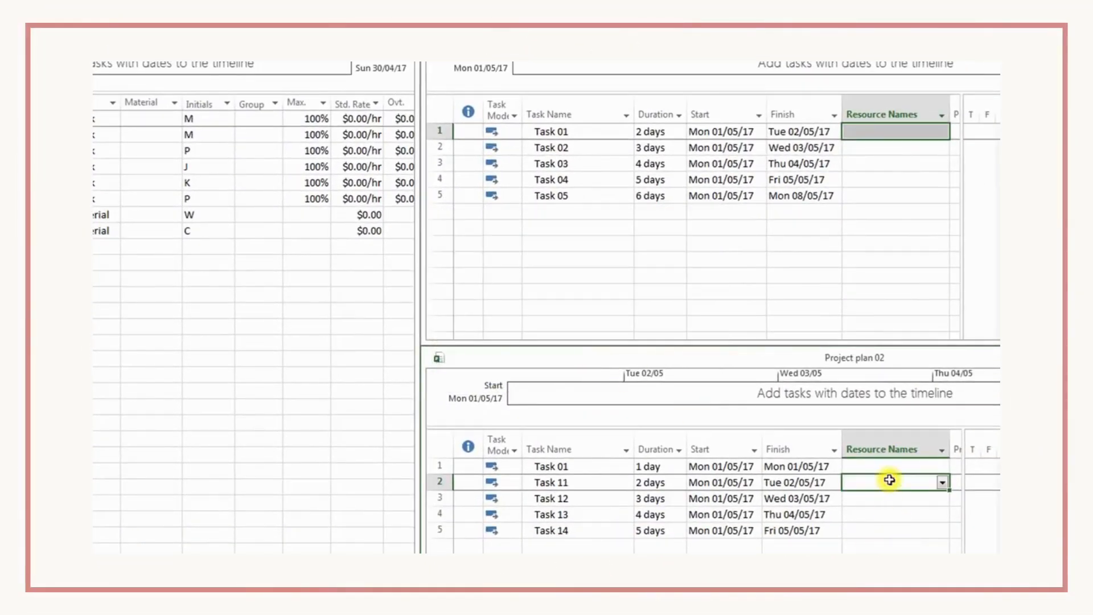
# - Check which resources are available for Task 01 in Project plan 02
pyautogui.click(884, 466)
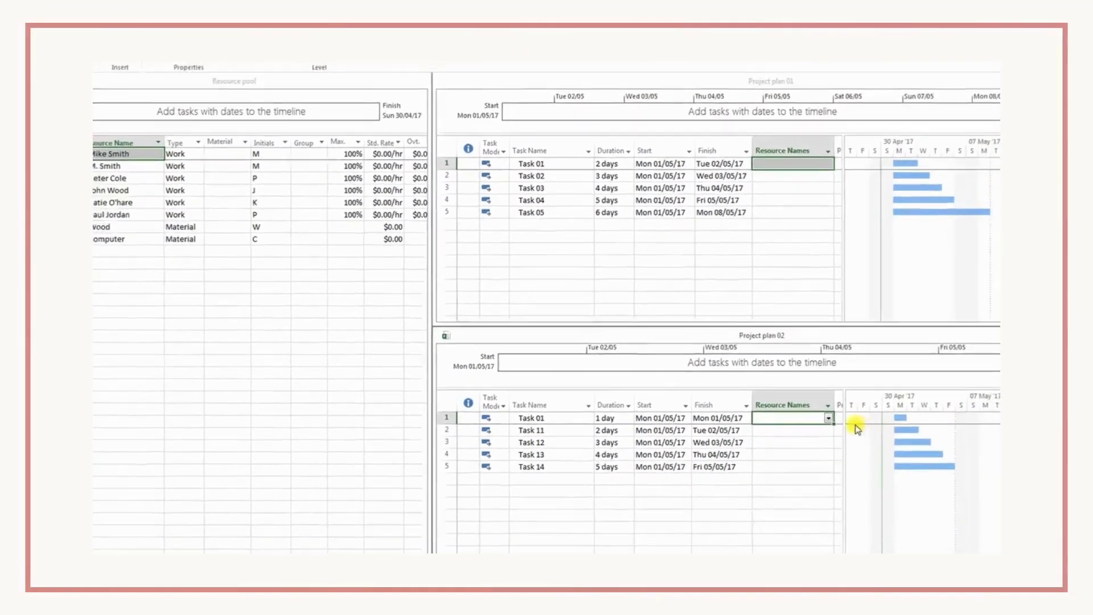
pyautogui.click(829, 418)
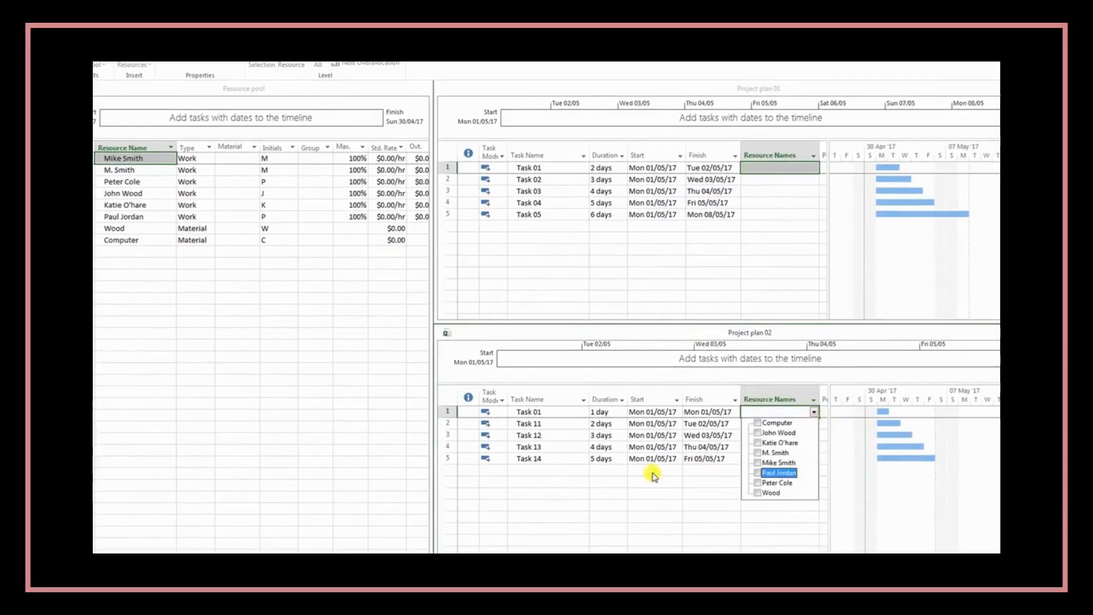
pyautogui.click(653, 474)
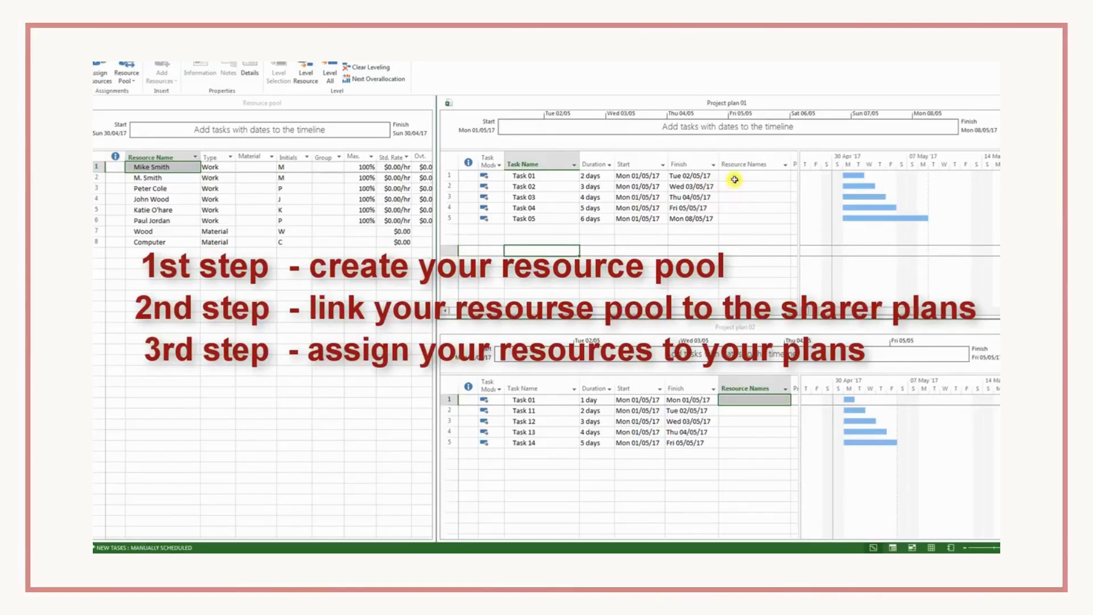
# - Assign the person in row 4 of the resource pool to Task 01 in Project plan 01
pyautogui.click(731, 176)
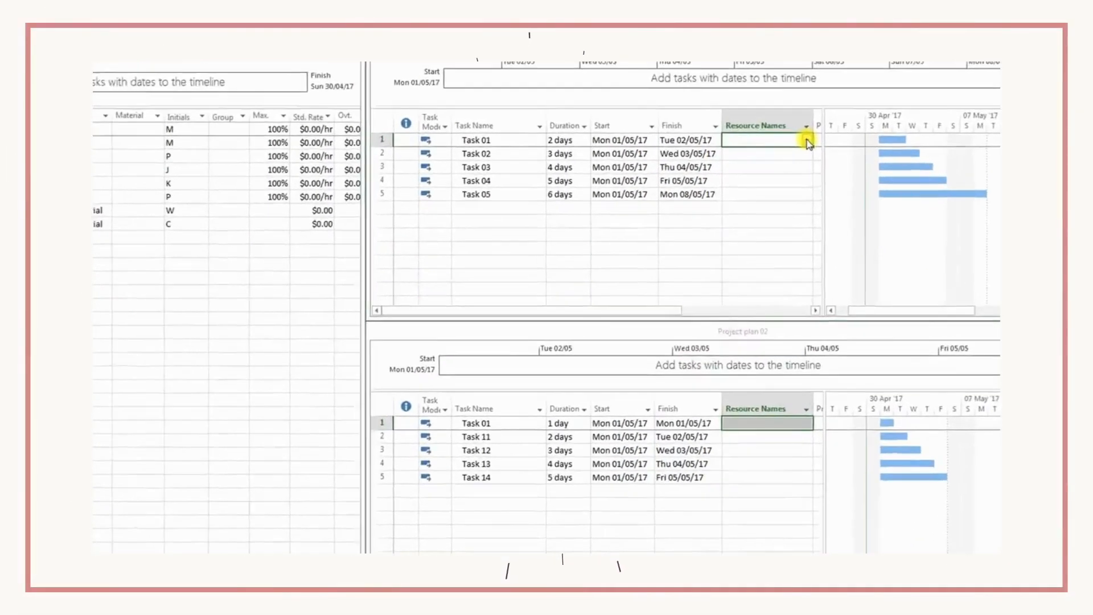
pyautogui.click(785, 177)
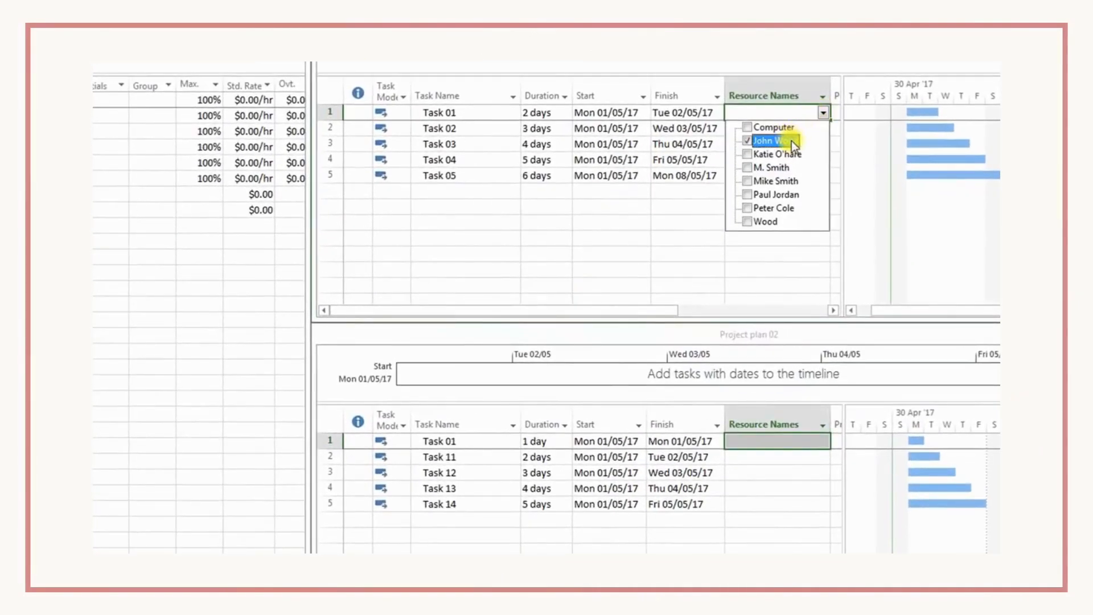
pyautogui.click(656, 153)
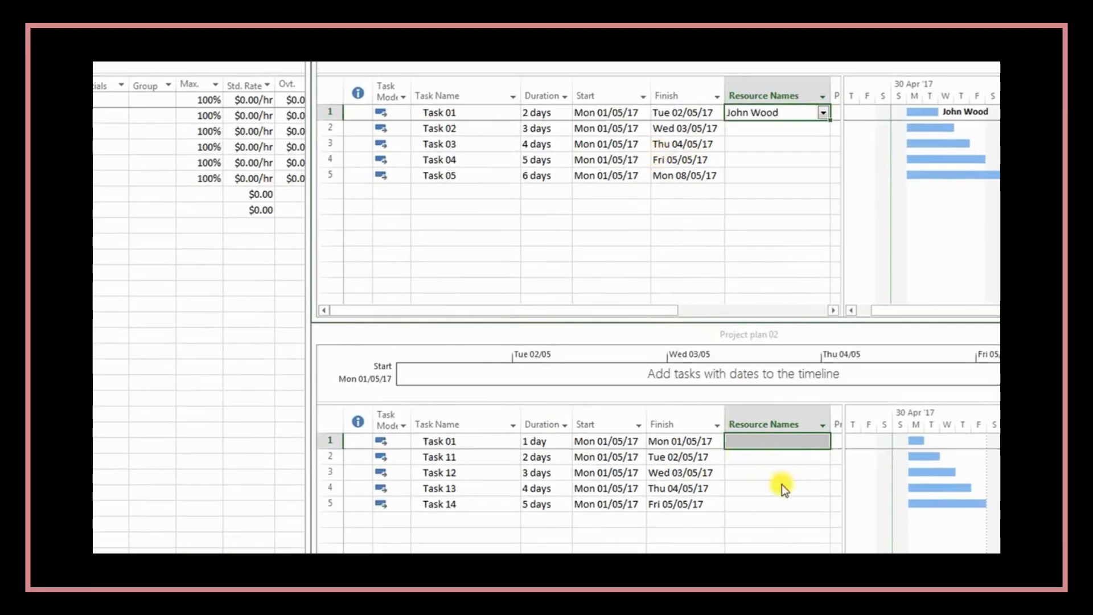
# - Assign the same row 4 resource to Task 01 in Project plan 02
pyautogui.click(781, 488)
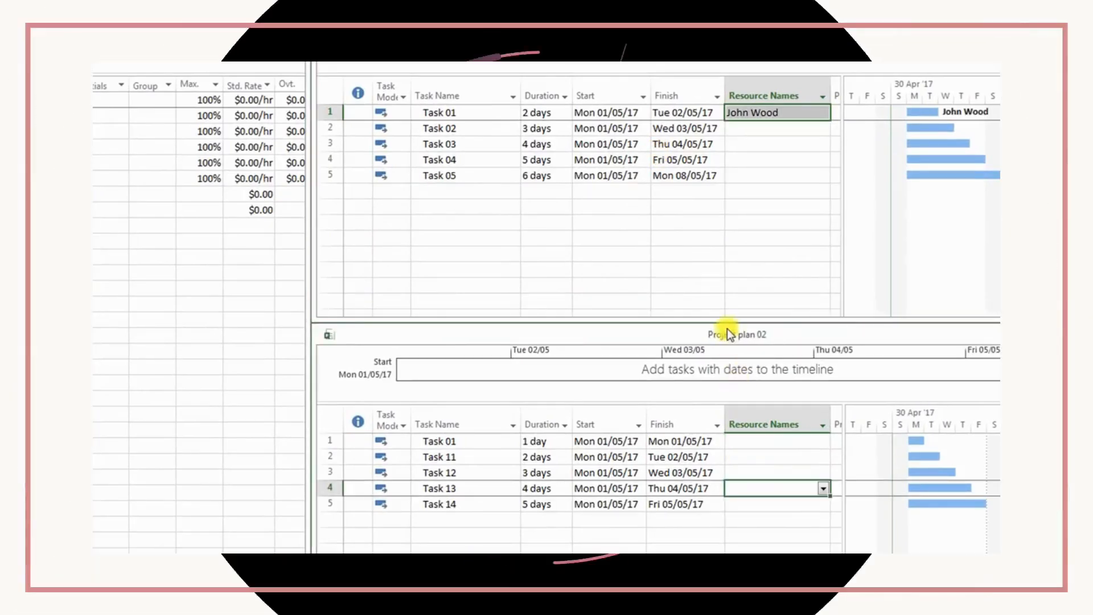
pyautogui.click(784, 444)
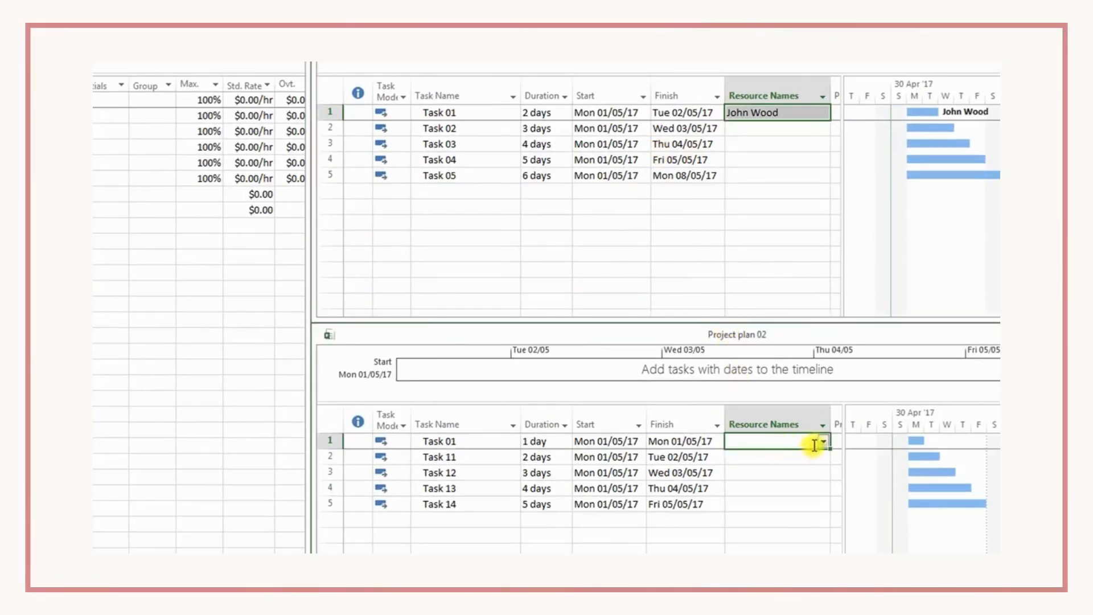
pyautogui.click(823, 442)
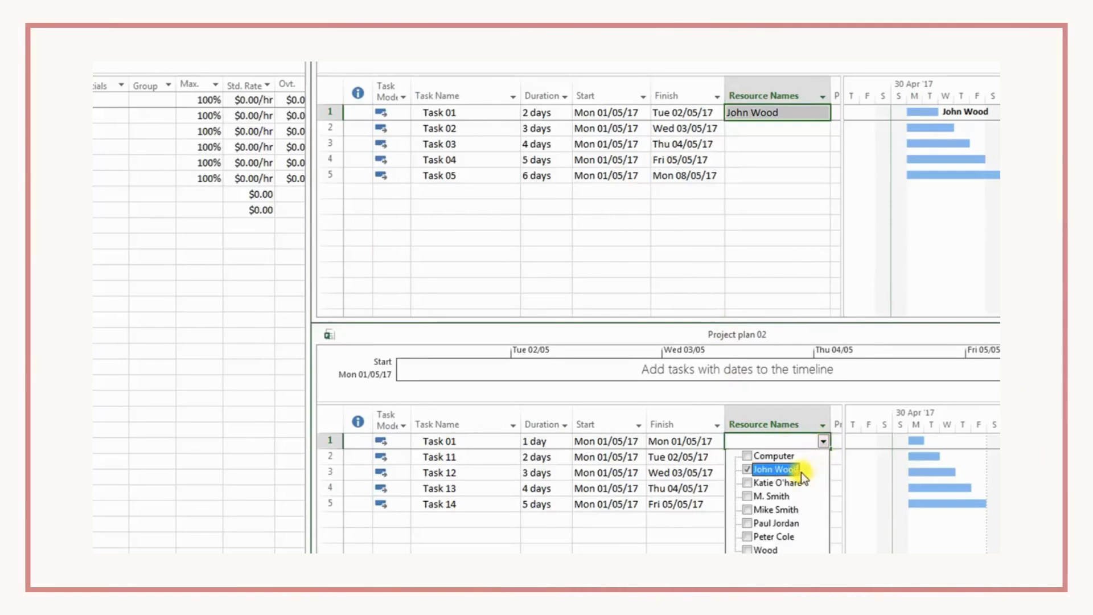
pyautogui.click(450, 457)
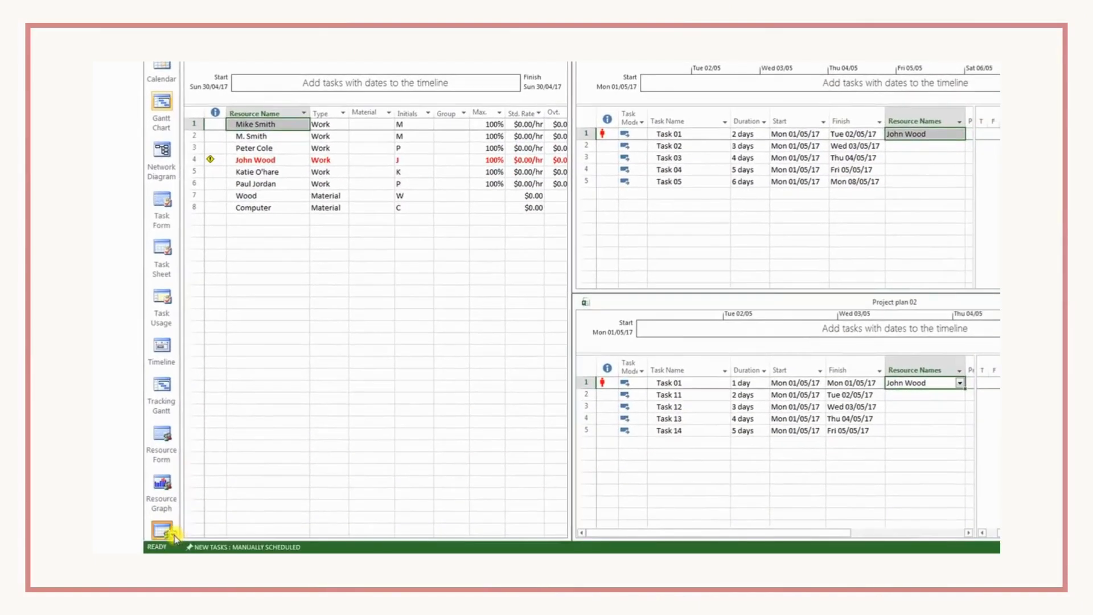
# - Switch the Resource pool window to the Resource Usage view and widen its table area
pyautogui.scroll(-2, 173, 538)
pyautogui.scroll(-2, 174, 538)
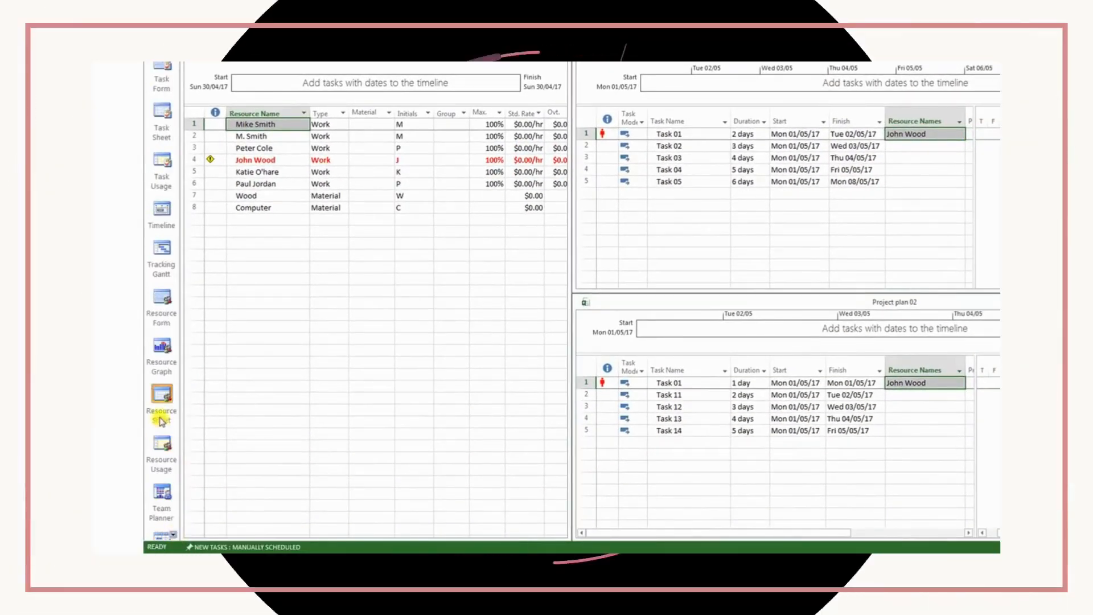
pyautogui.click(163, 447)
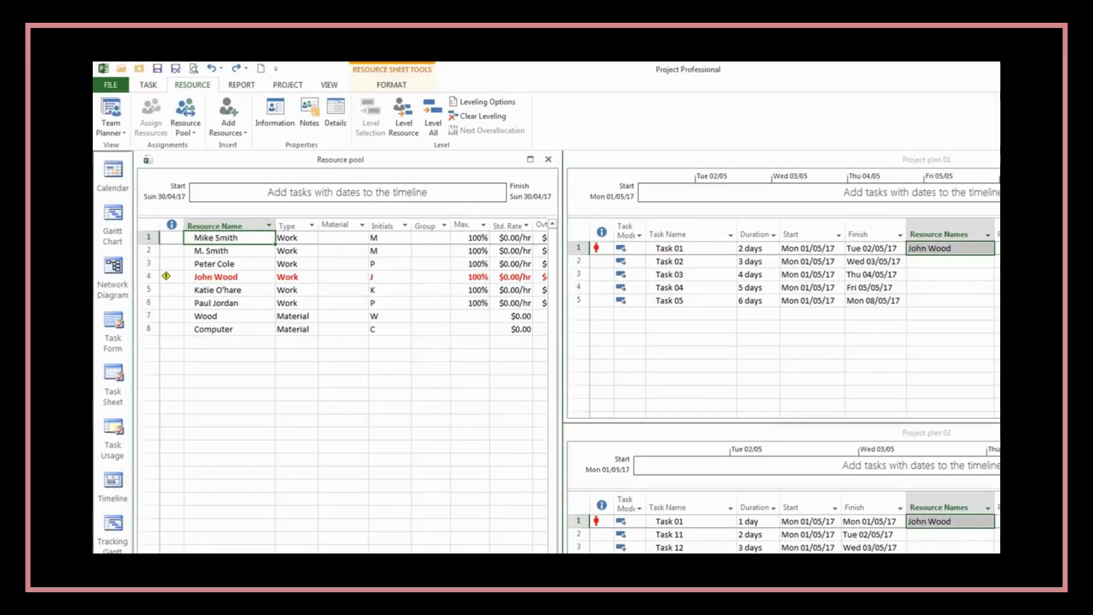
pyautogui.scroll(-2, 131, 547)
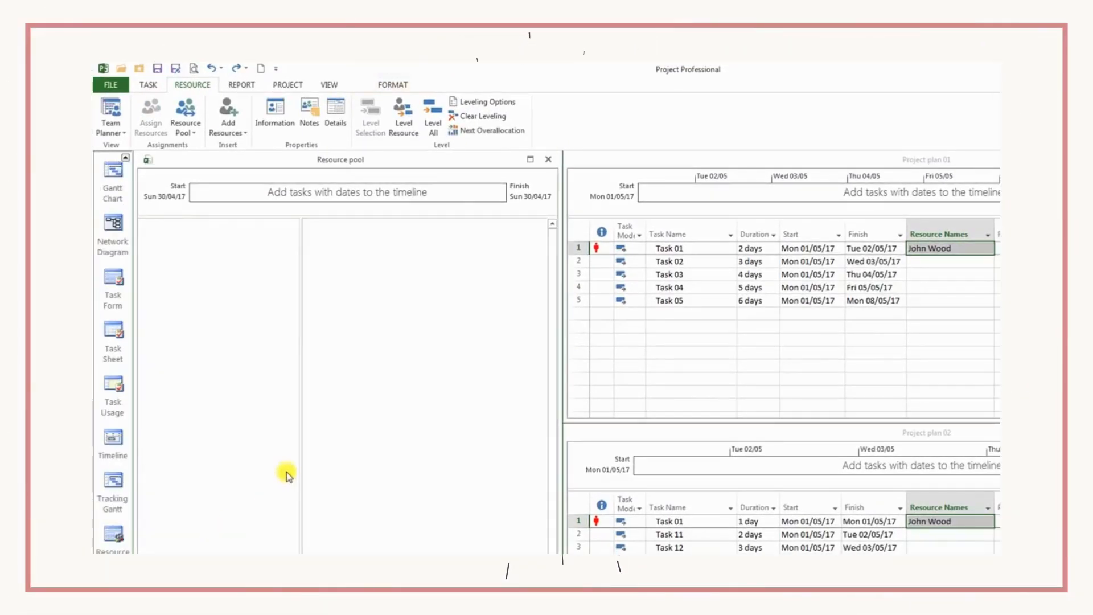
pyautogui.moveTo(302, 227); pyautogui.dragTo(440, 227)
# - Insert a Project column before the Work column in the Resource Usage table and widen it
pyautogui.click(283, 226)
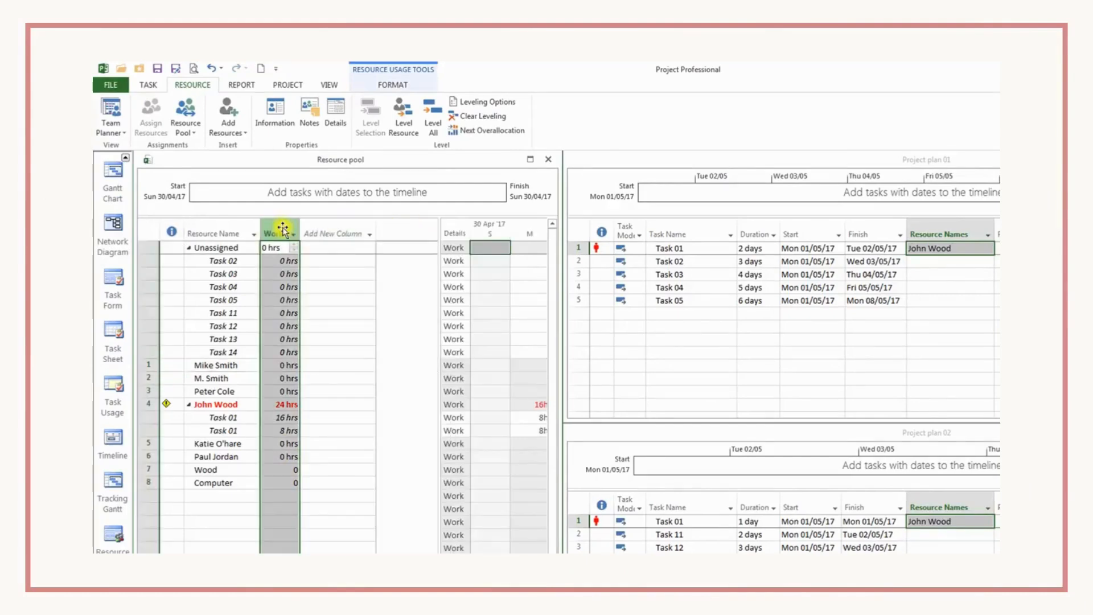
pyautogui.rightClick(285, 228)
pyautogui.click(313, 313)
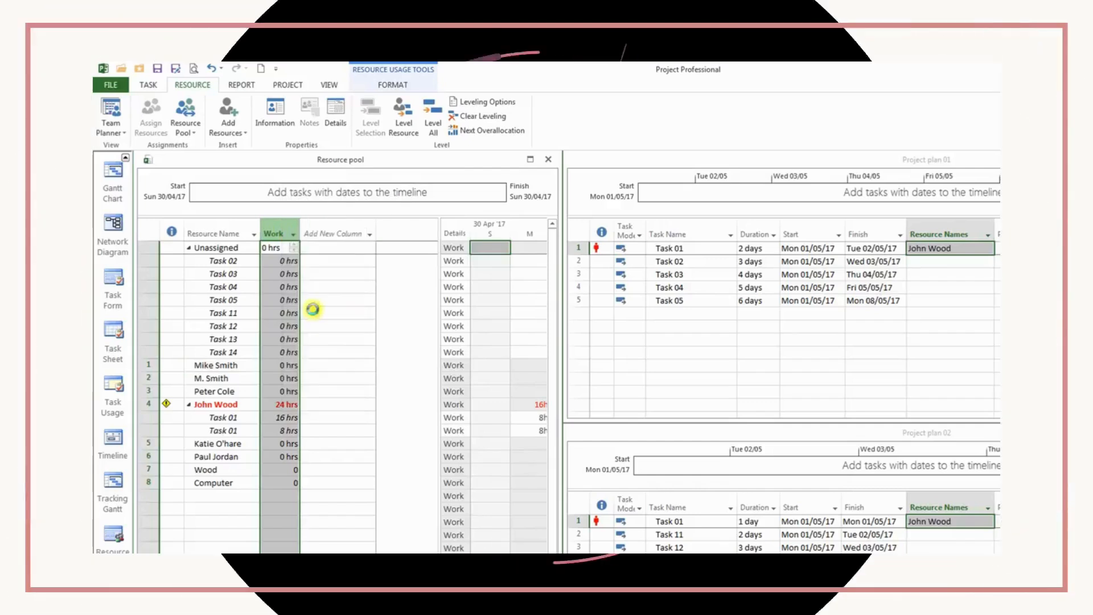
pyautogui.moveTo(367, 293); pyautogui.dragTo(367, 594)
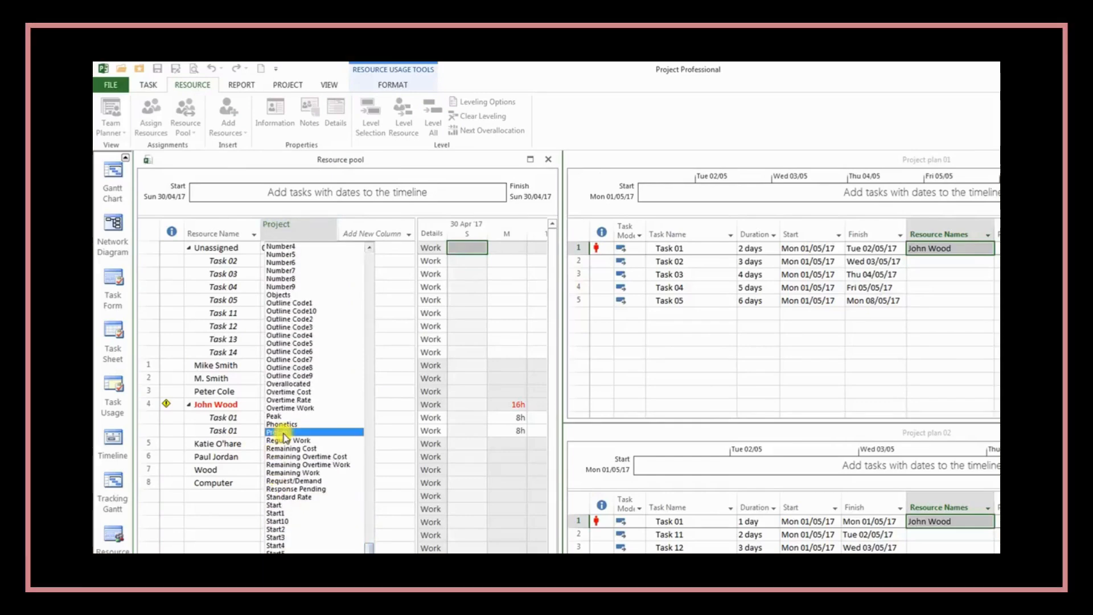
pyautogui.click(283, 433)
pyautogui.moveTo(299, 231); pyautogui.dragTo(363, 230)
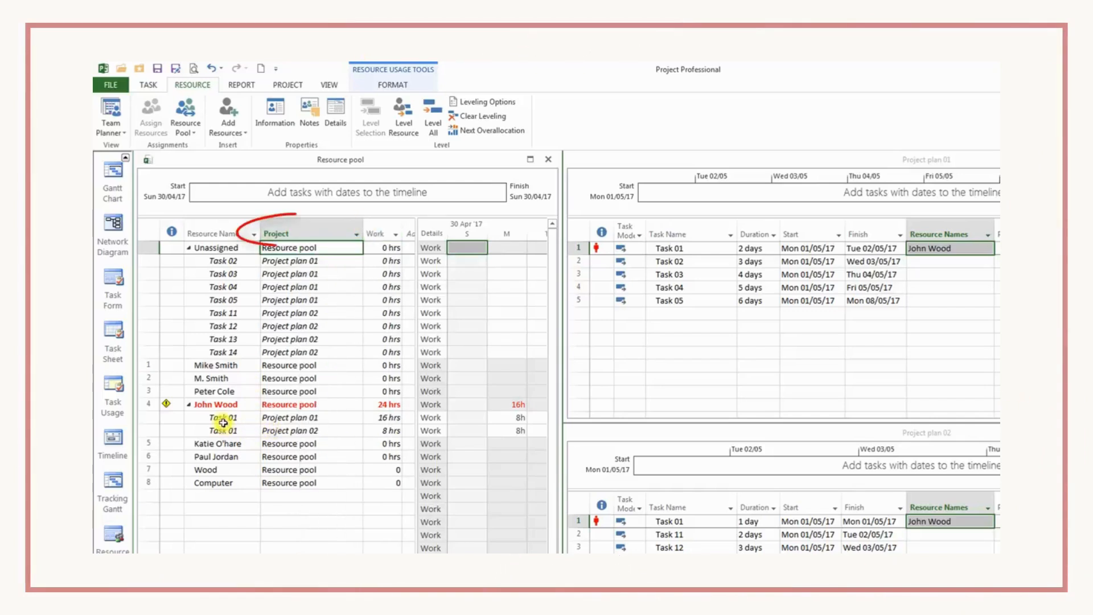
# - Examine the overallocated resource's first Task 01 assignment and the project it belongs to
pyautogui.click(206, 419)
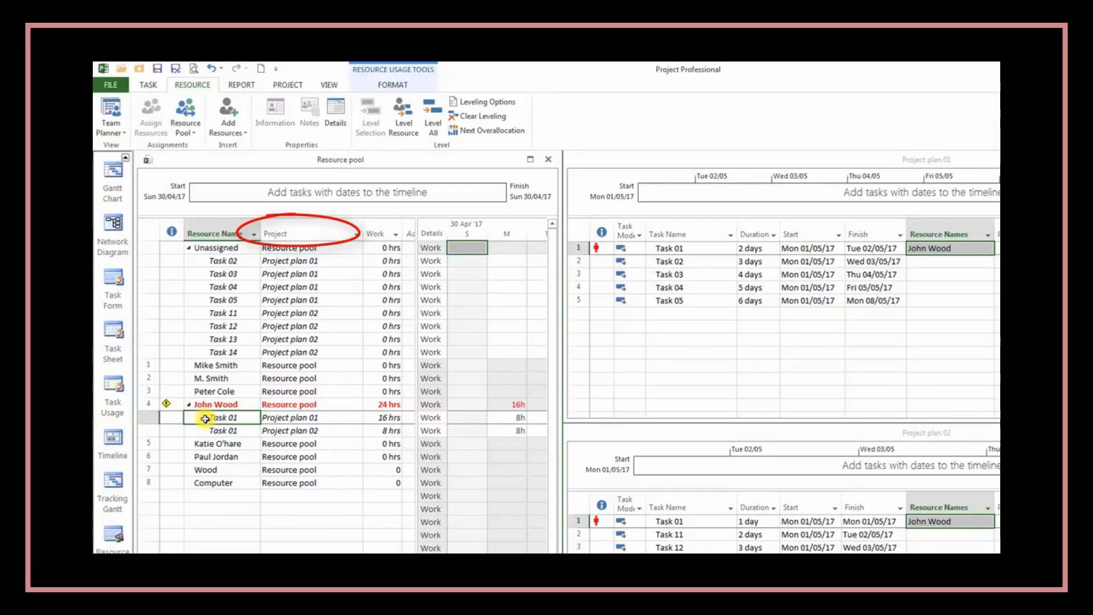
pyautogui.click(287, 420)
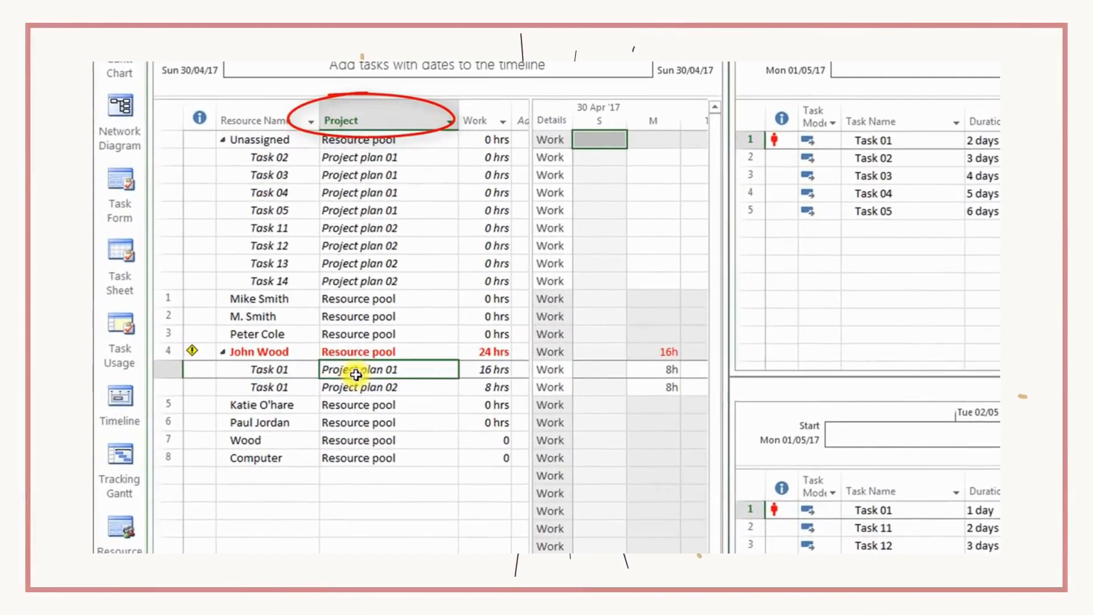
# - Check the project of the overallocated resource's second Task 01 assignment and narrow the Resource Usage table to expose more days of the work grid
pyautogui.click(275, 387)
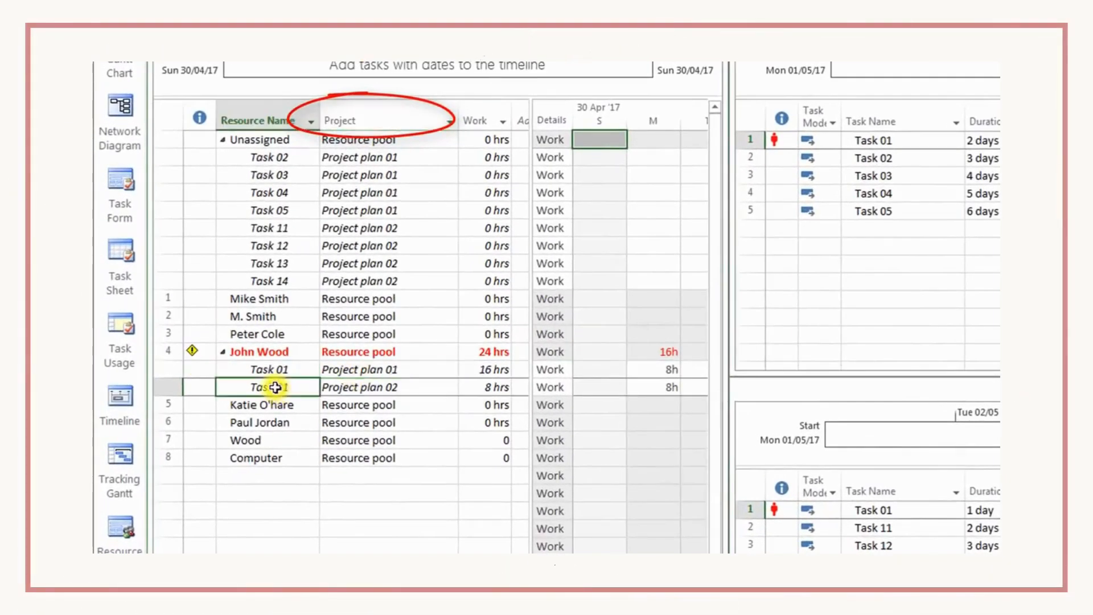
pyautogui.click(365, 387)
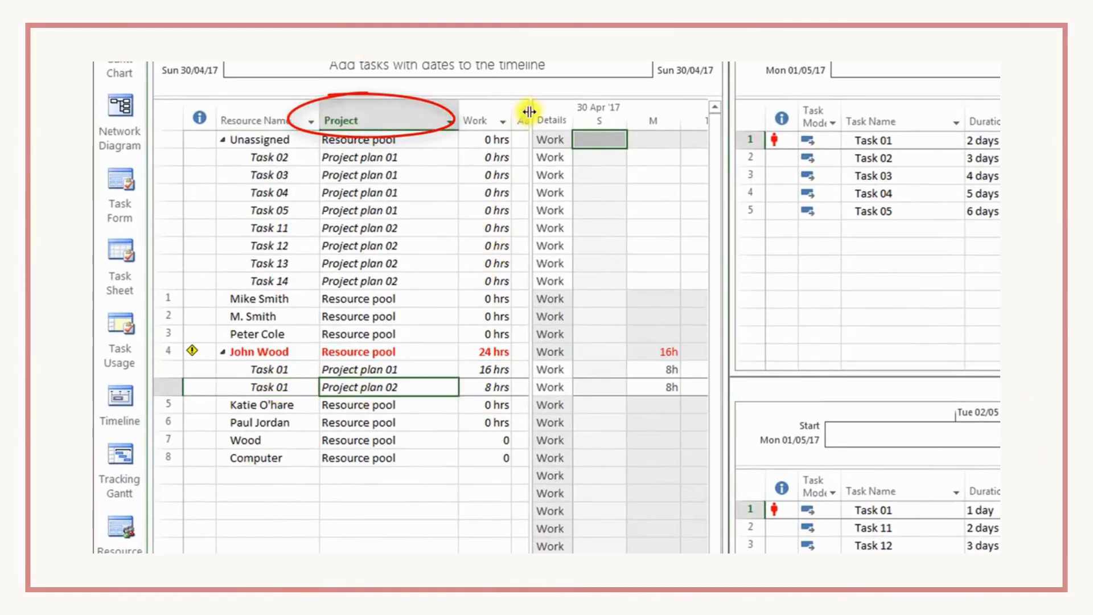
pyautogui.moveTo(529, 112); pyautogui.dragTo(452, 108)
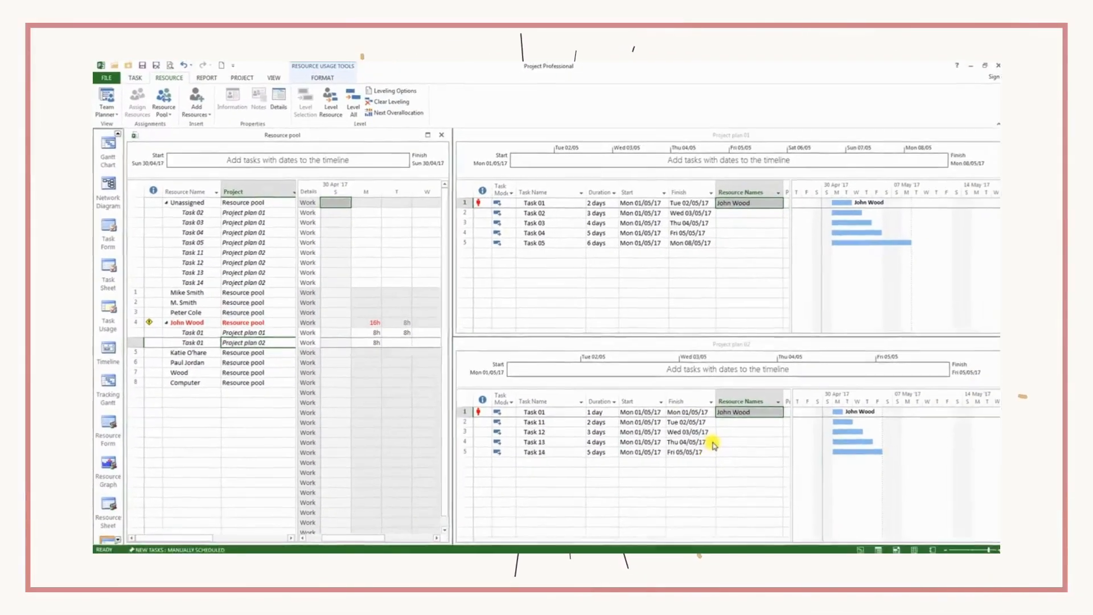
# - Unlink Project plan 02 from the resource pool by setting its resource sharing to Use own resources
pyautogui.click(712, 442)
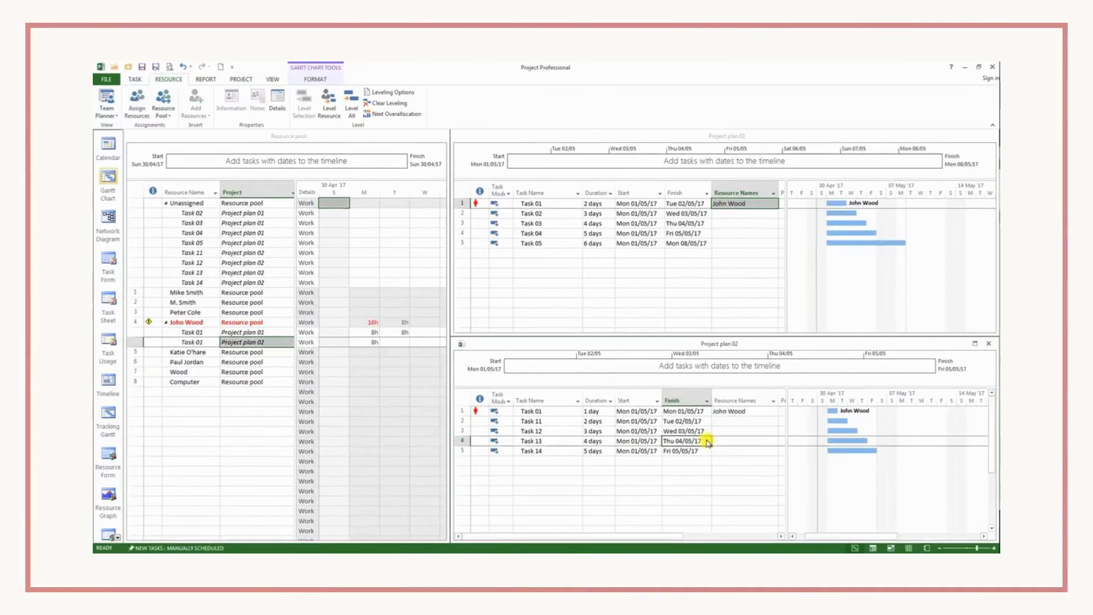
pyautogui.click(744, 423)
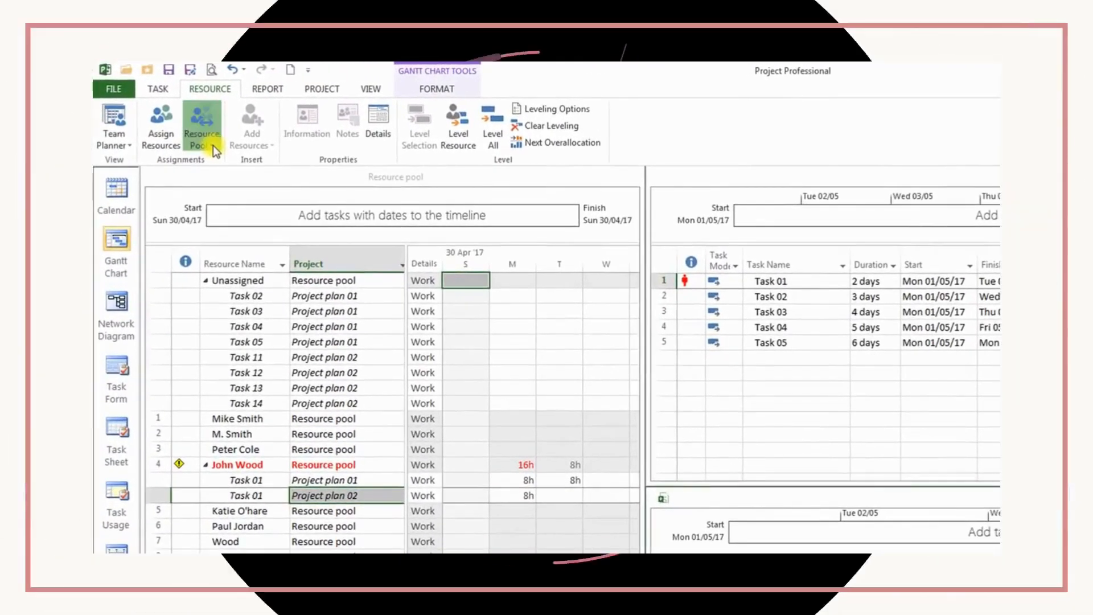
pyautogui.click(168, 116)
pyautogui.click(219, 161)
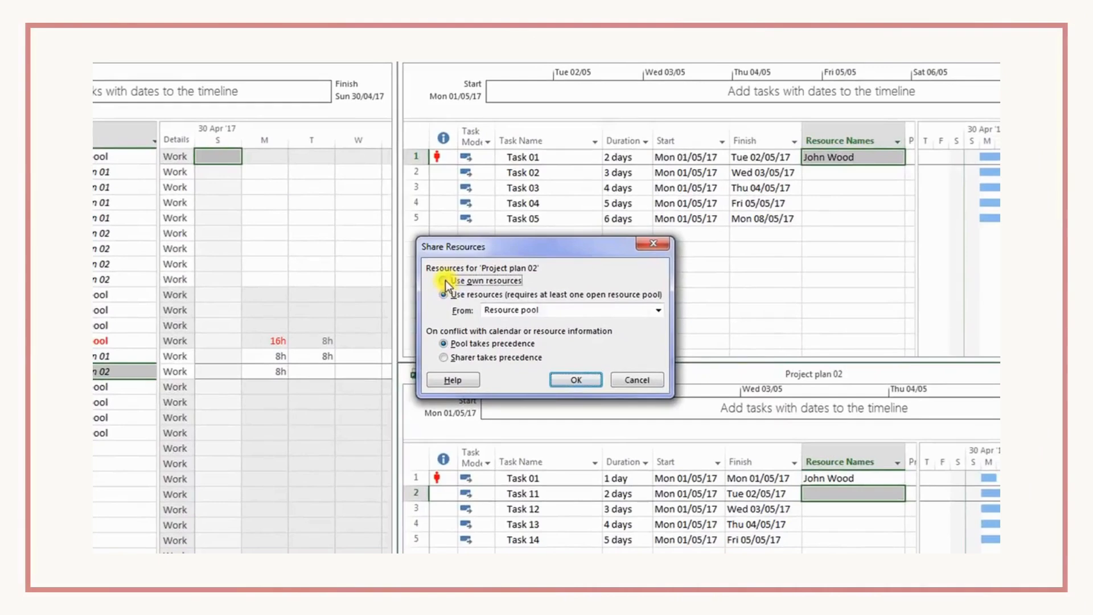
pyautogui.click(446, 280)
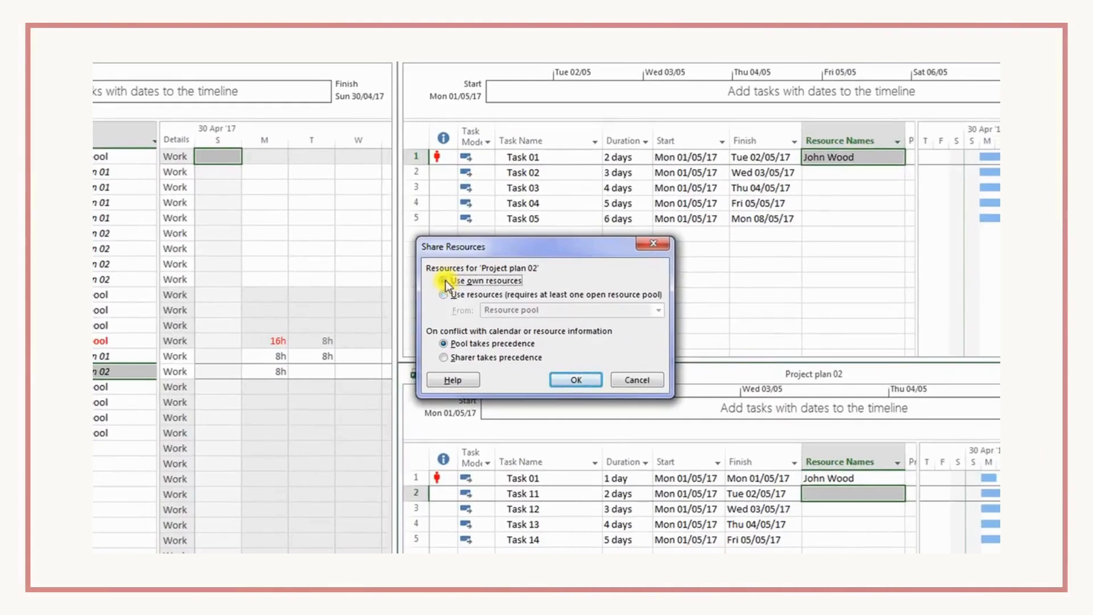
pyautogui.click(569, 383)
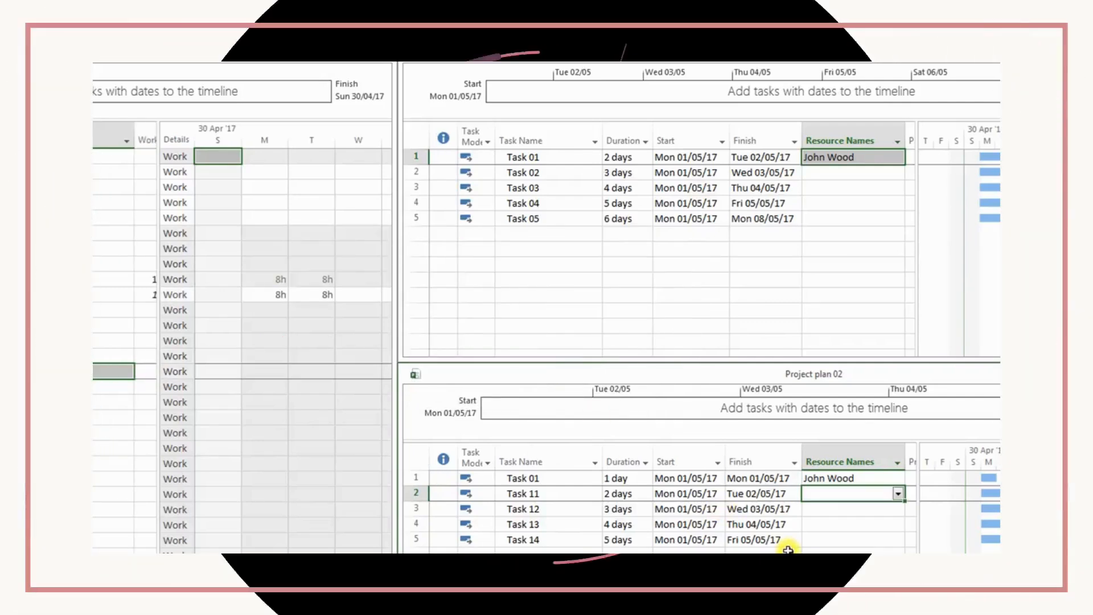
# - Check Task 01's resource assignment and resource list in Project plan 02, and switch back to the Project plan 01 window
pyautogui.click(787, 550)
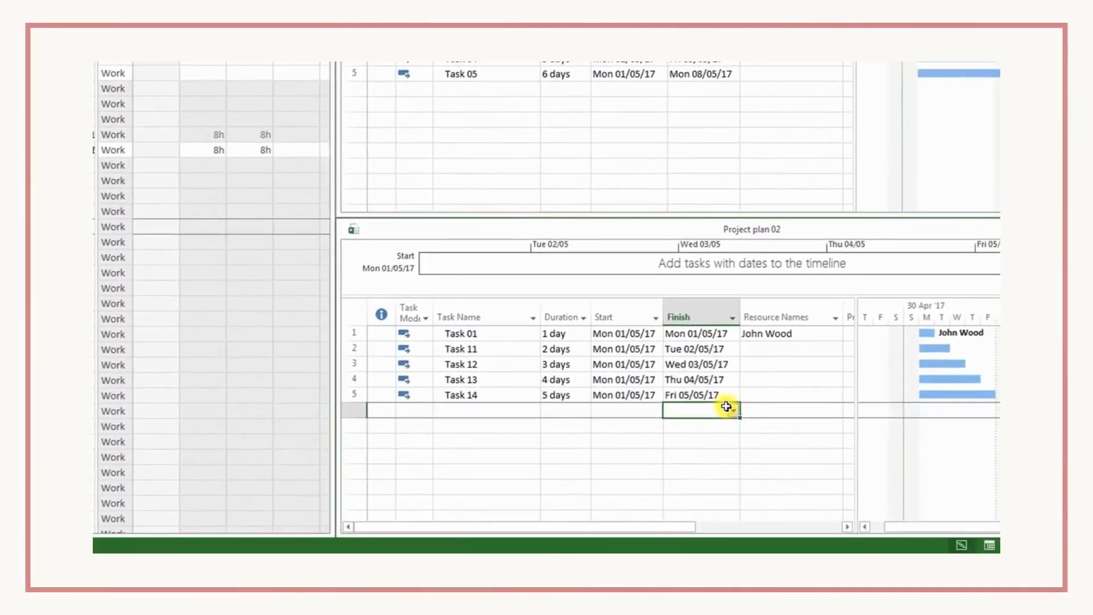
pyautogui.click(763, 335)
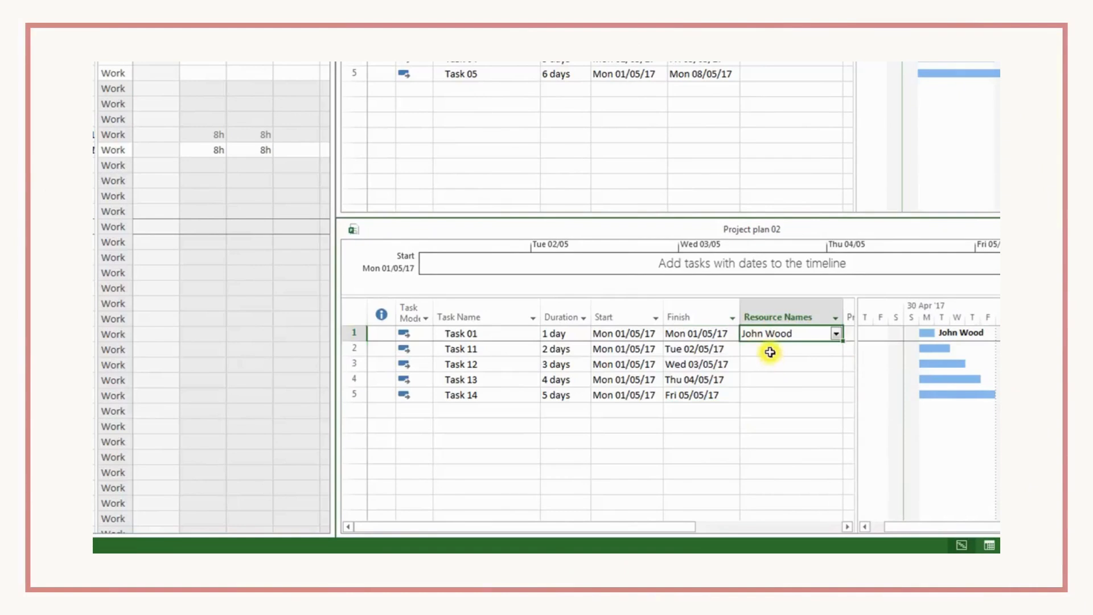
pyautogui.click(835, 335)
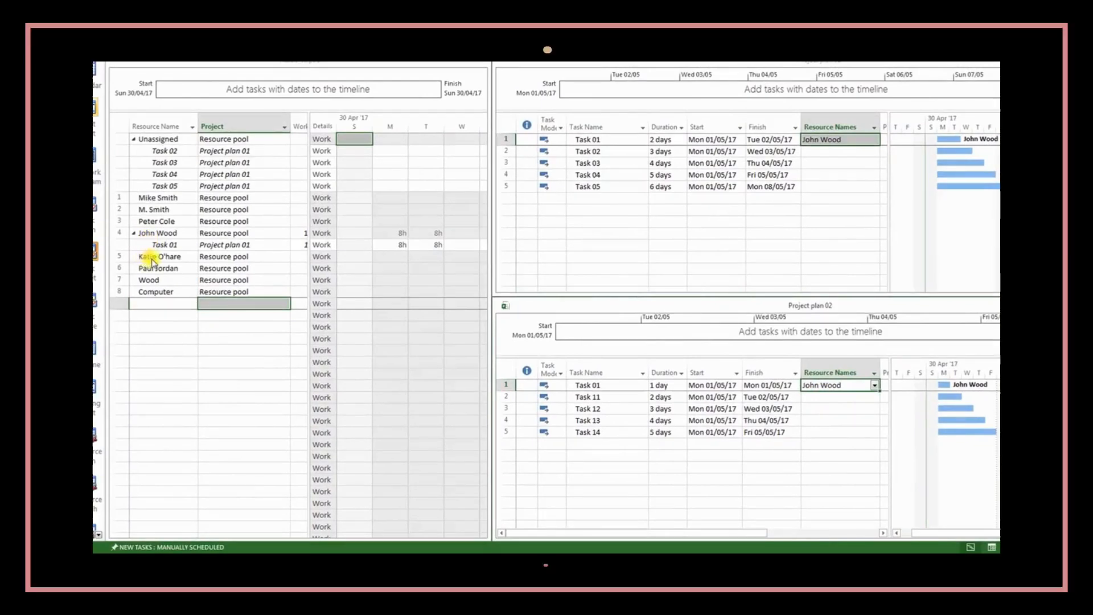
pyautogui.click(832, 198)
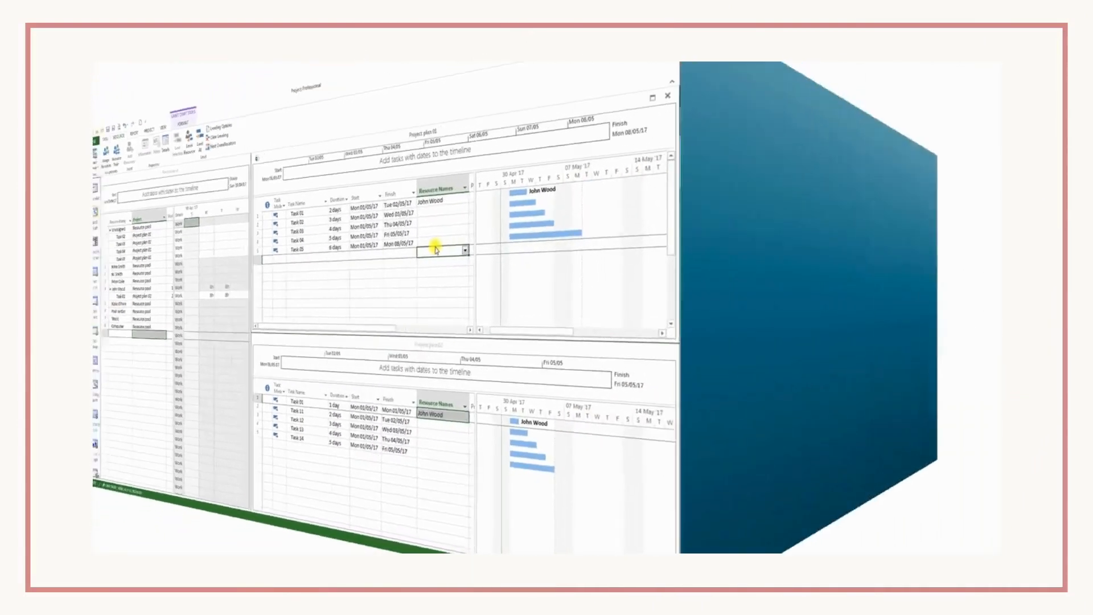